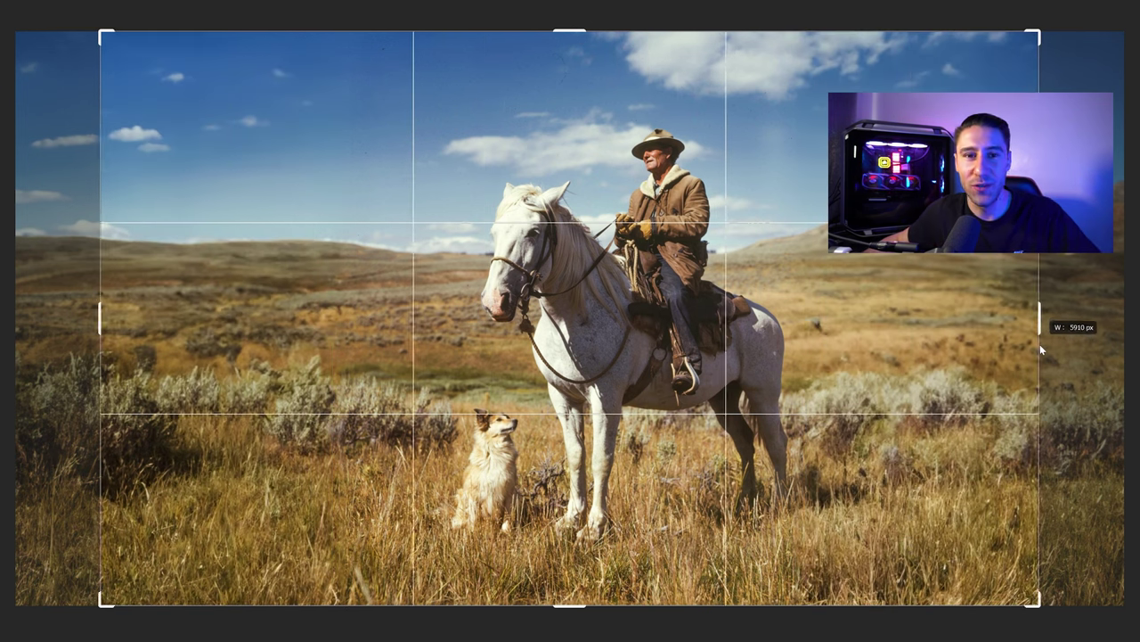
Back out of the wide crop preview to show the original 2880 × 3600 px portrait.
{"action": "key", "text": "Return"}
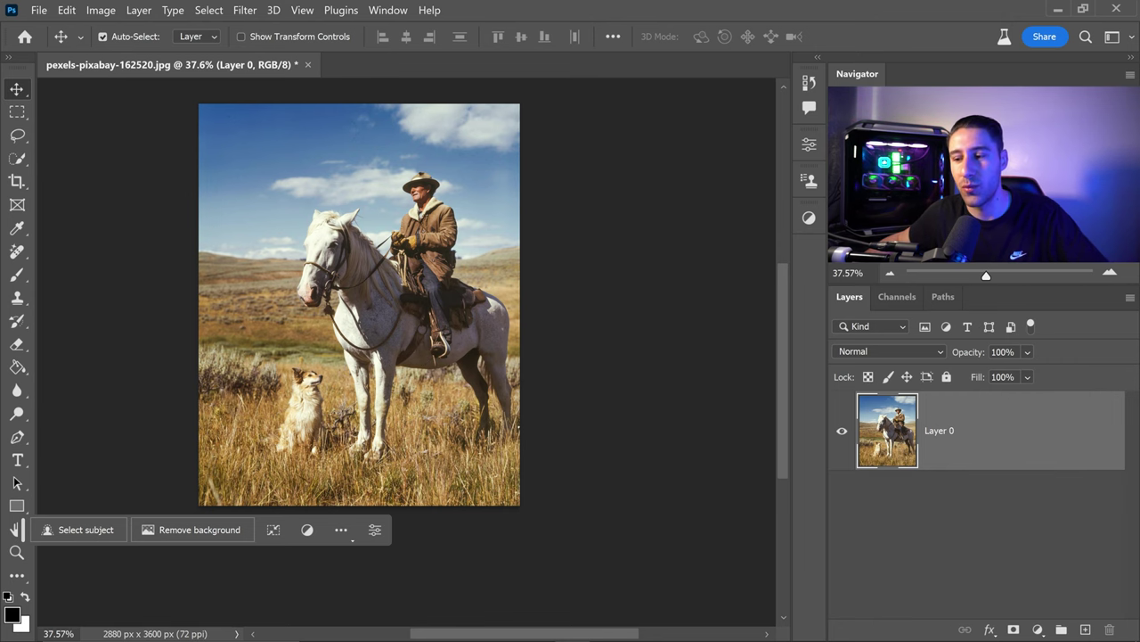
{"action": "mouse_move", "coordinate": [793, 634]}
{"action": "left_click", "coordinate": [920, 624]}
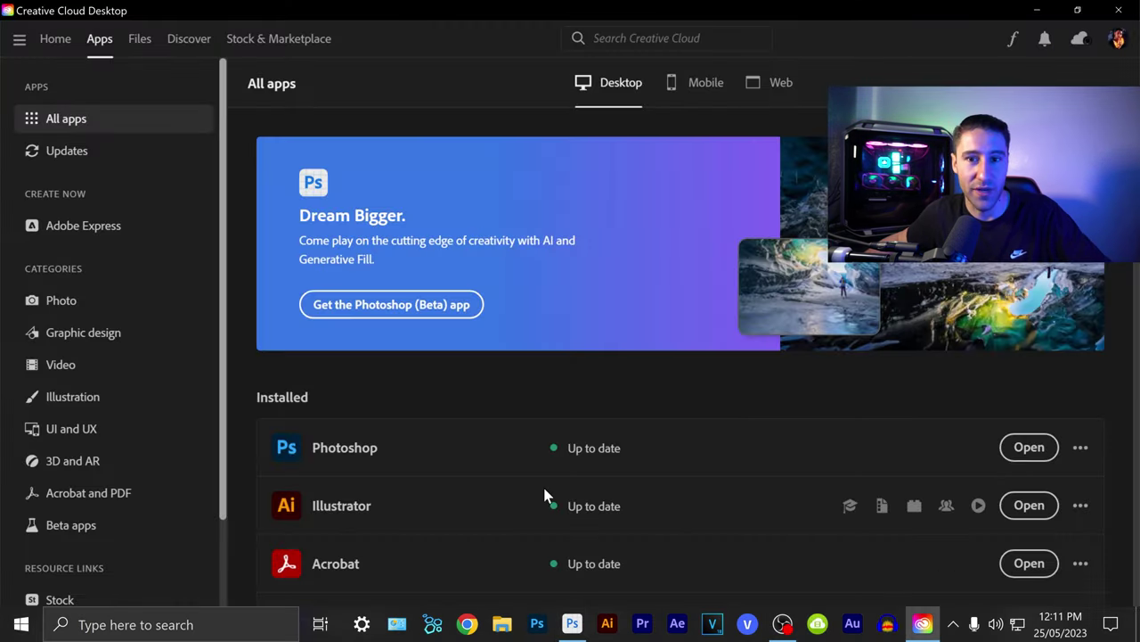
{"action": "left_click", "coordinate": [98, 527]}
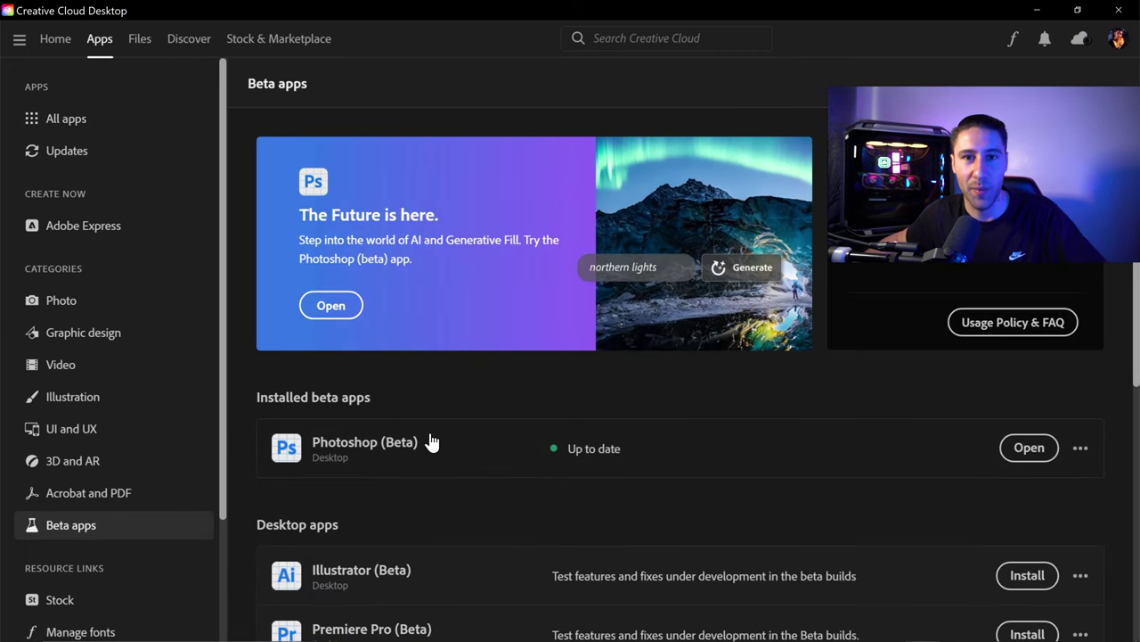
{"action": "left_click", "coordinate": [1039, 10]}
{"action": "key", "text": "ctrl+z"}
Unlock Layer 0 and widen the canvas symmetrically with the Crop tool to 6244 × 3600 px.
{"action": "left_click", "coordinate": [1070, 219]}
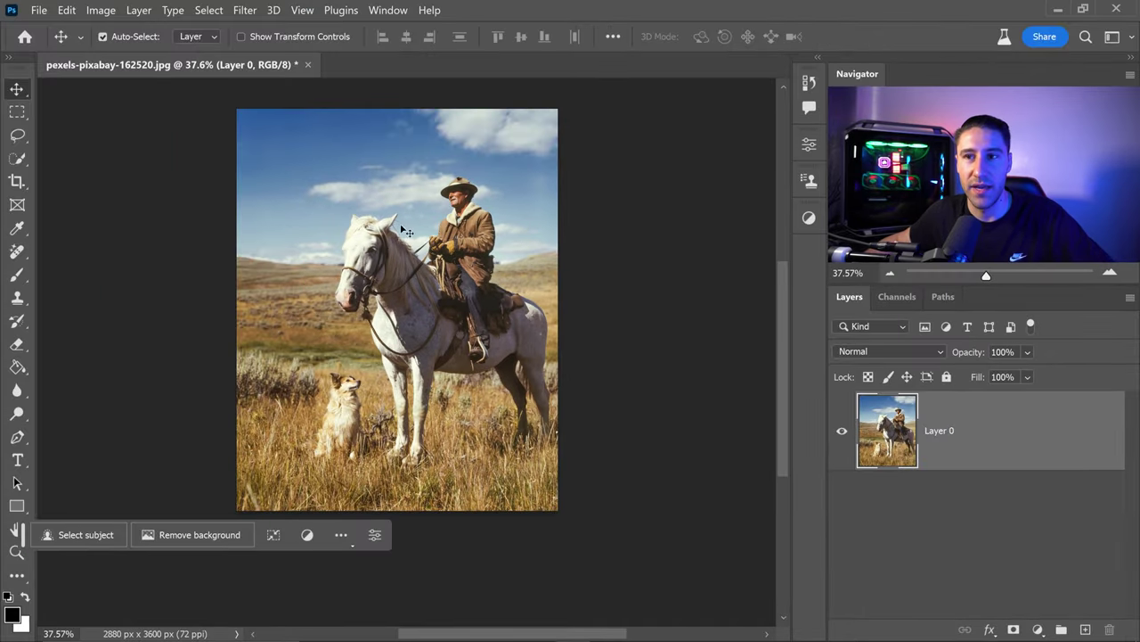
{"action": "left_click", "coordinate": [18, 181]}
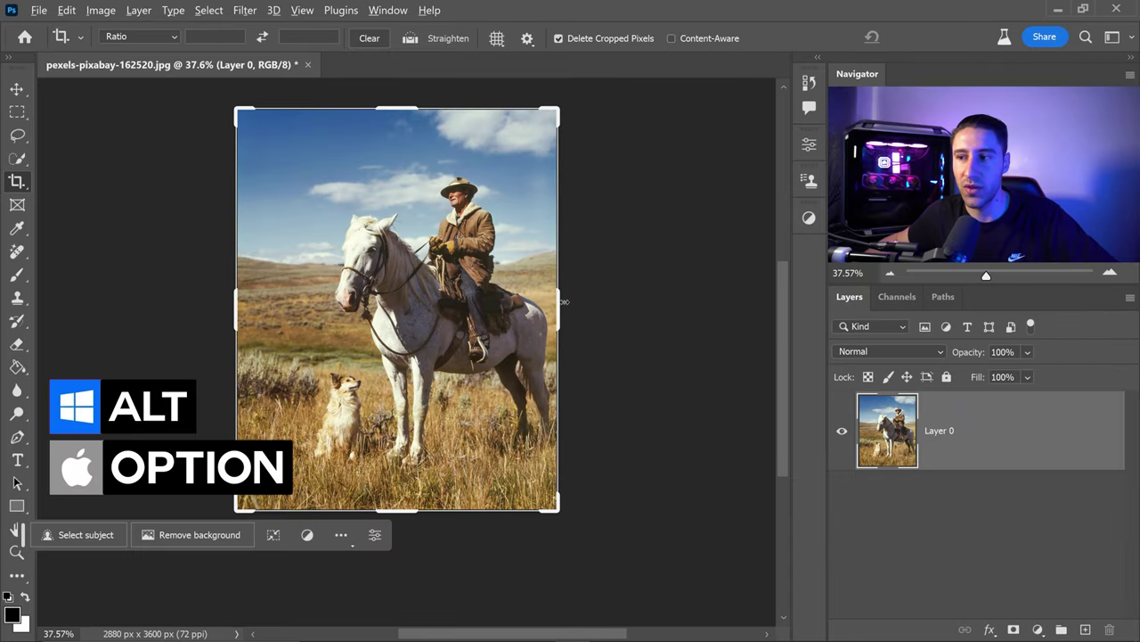
{"action": "left_click_drag", "start_coordinate": [562, 303], "coordinate": [745, 323]}
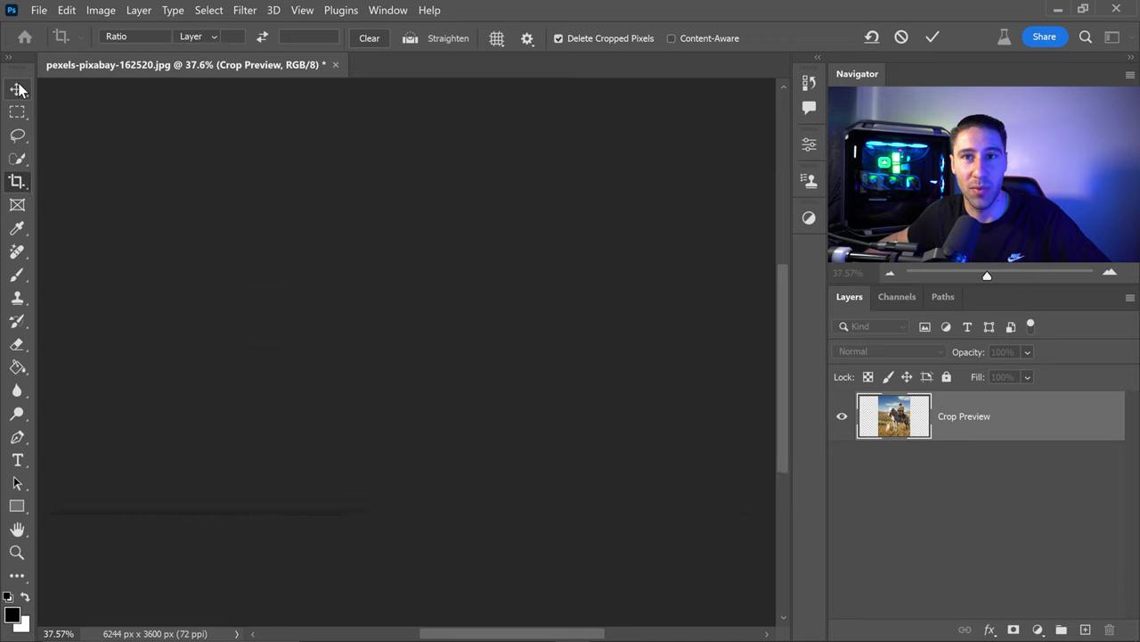
{"action": "key", "text": "Return"}
Load the photo layer's pixels as a selection and invert it to target the empty sides.
{"action": "left_click", "coordinate": [18, 88]}
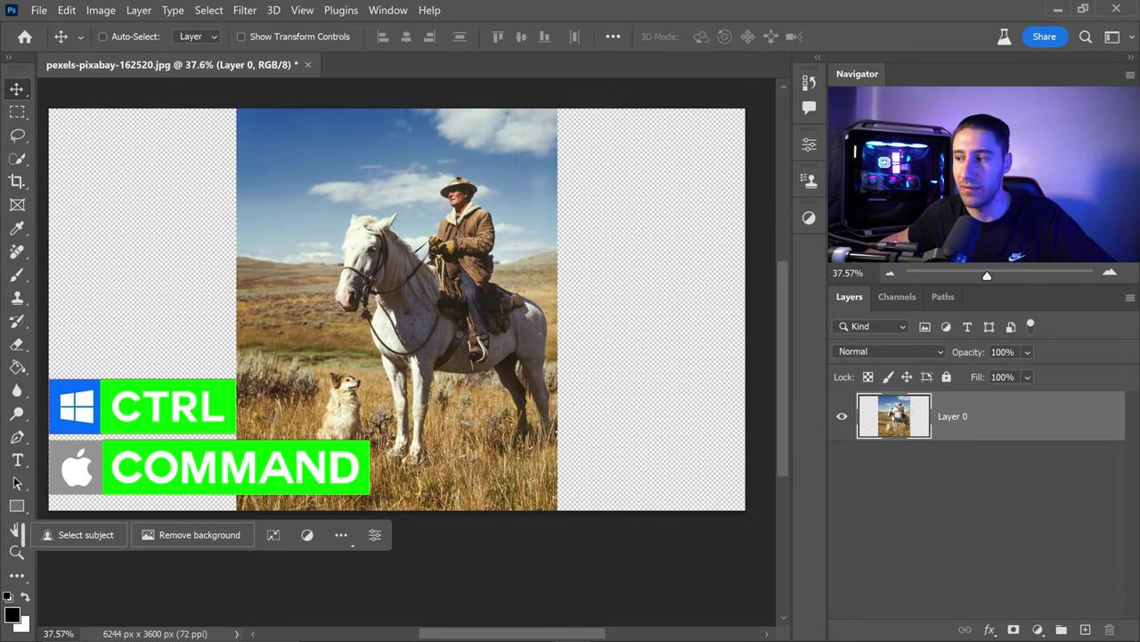
{"action": "left_click", "coordinate": [911, 417], "text": "ctrl"}
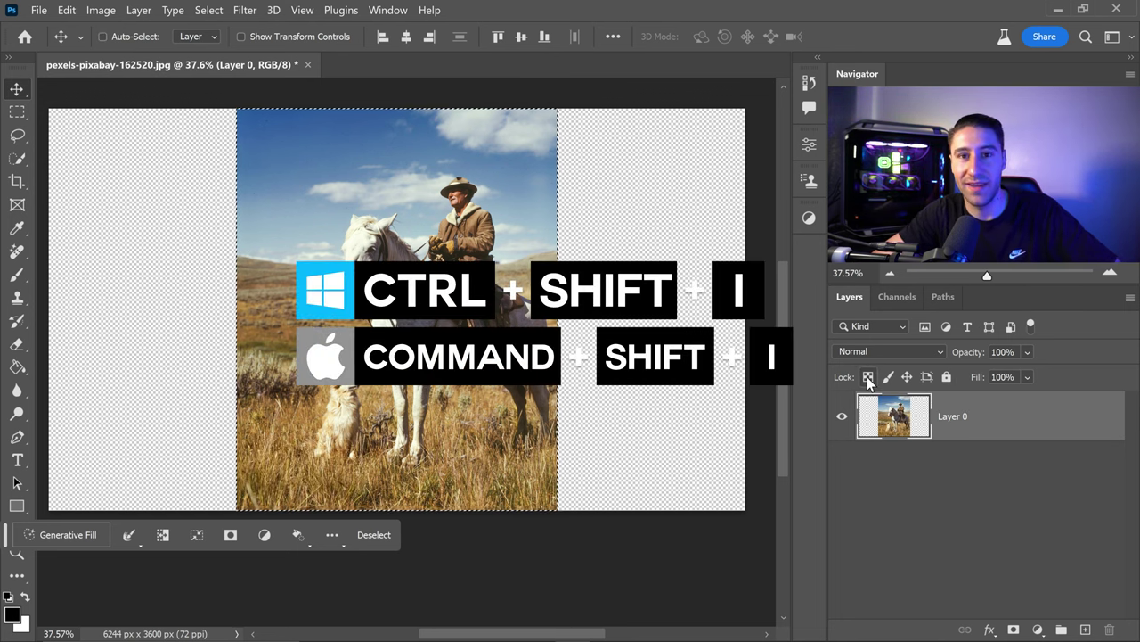
{"action": "key", "text": "ctrl+shift+i"}
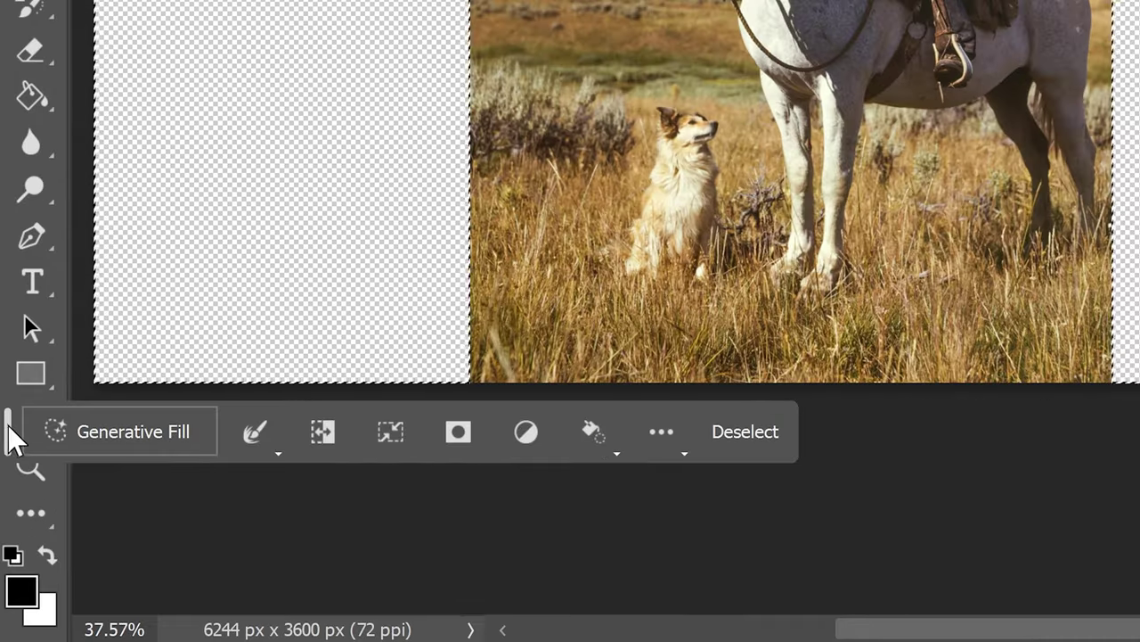
{"action": "left_click_drag", "start_coordinate": [12, 437], "coordinate": [160, 279]}
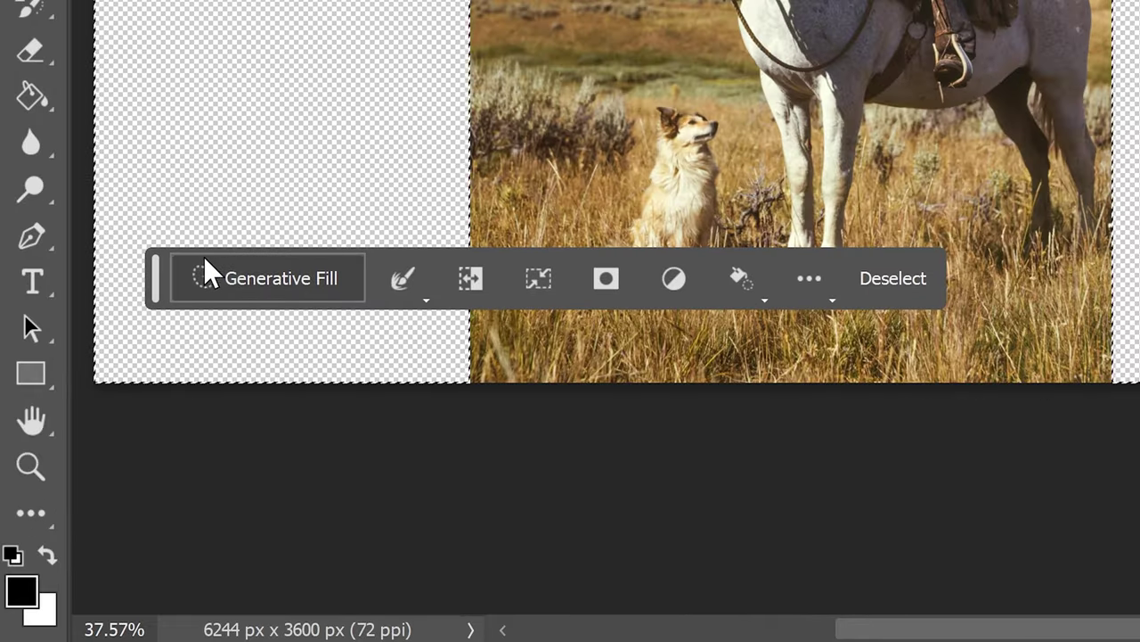
Run Generative Fill on the selection with the prompt 'expand background'.
{"action": "left_click", "coordinate": [278, 275]}
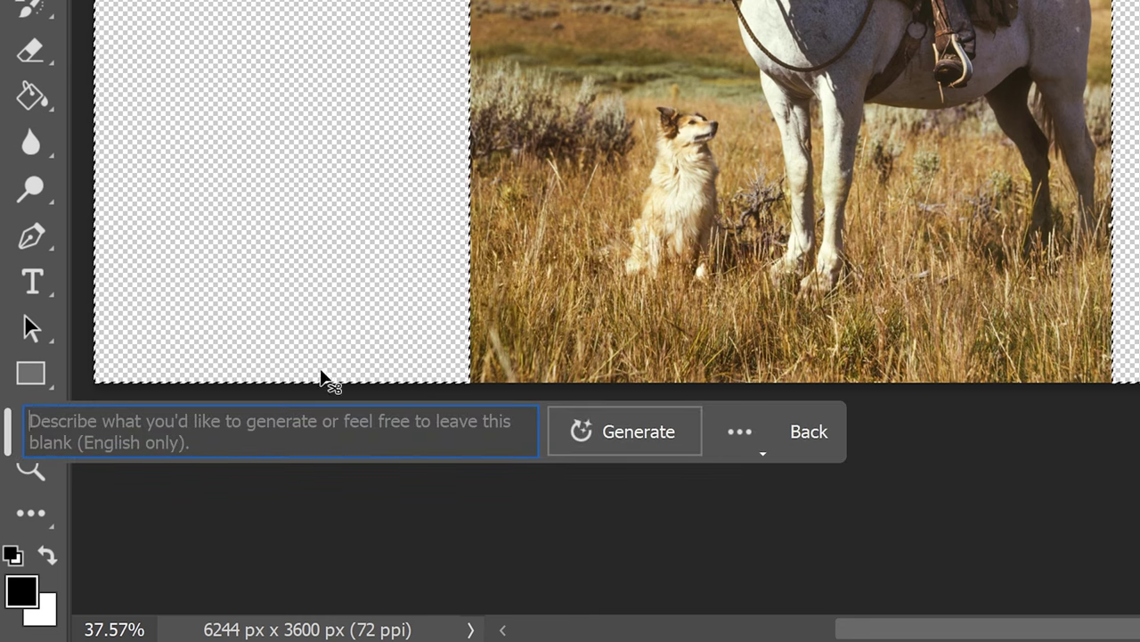
{"action": "type", "text": "expand"}
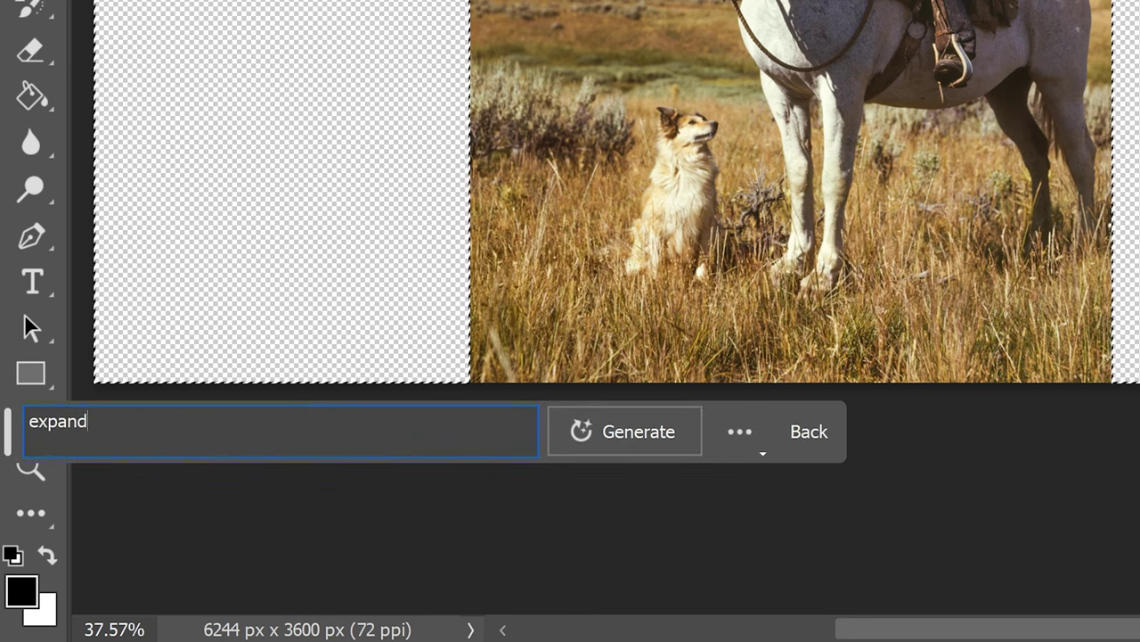
{"action": "type", "text": " background"}
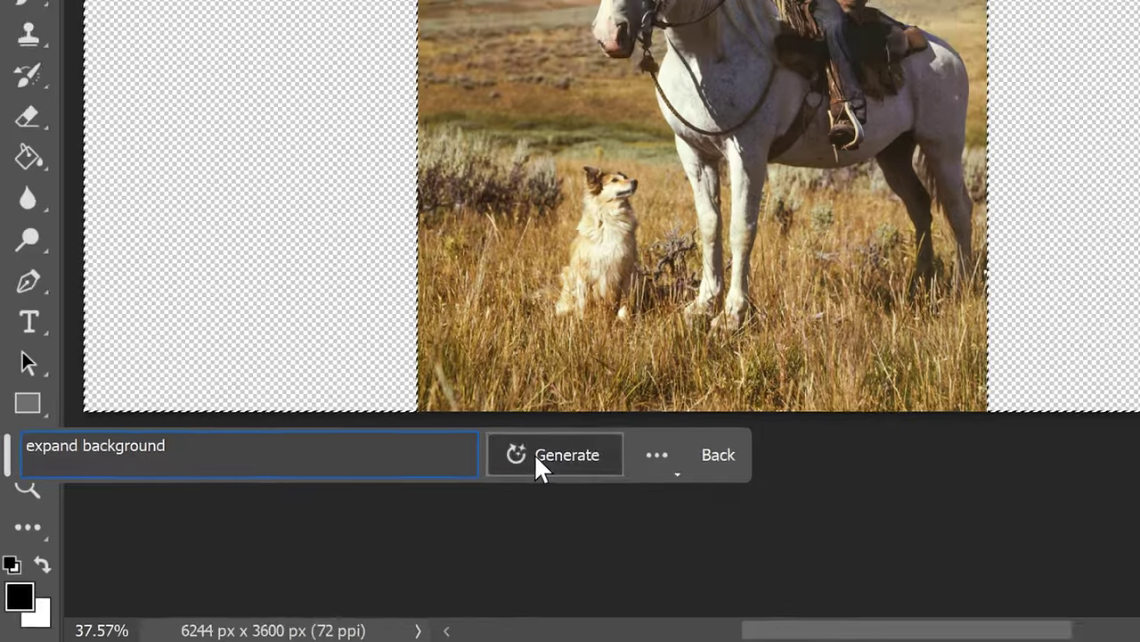
{"action": "left_click", "coordinate": [536, 459]}
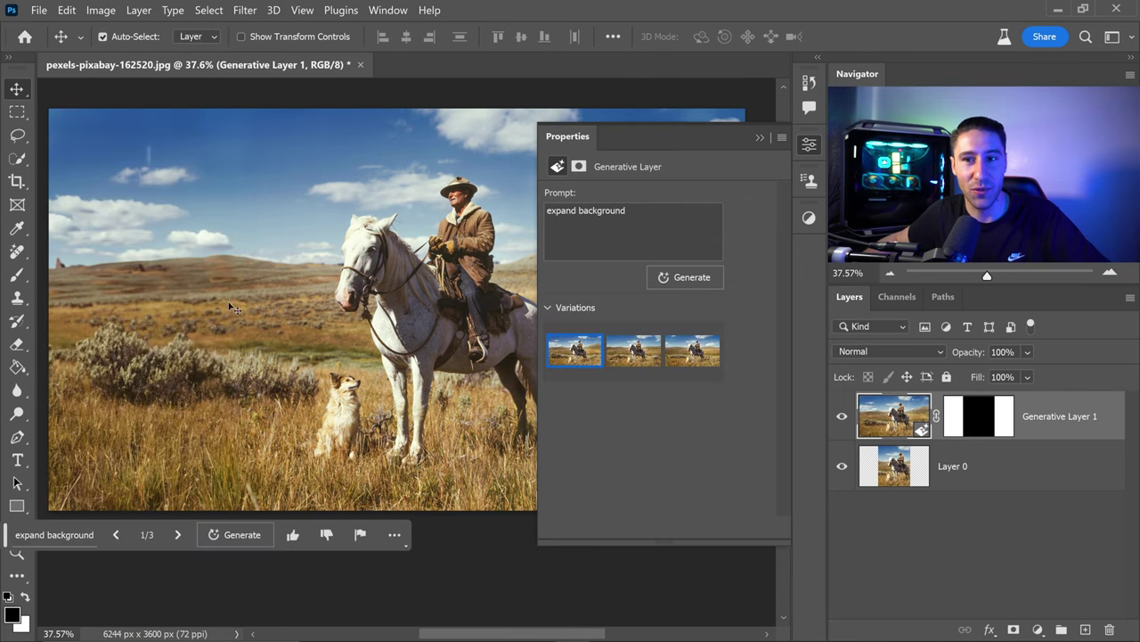
Collapse the Properties panel, then zoom and pan to inspect the generated sky, hills and grassland.
{"action": "left_click", "coordinate": [760, 138]}
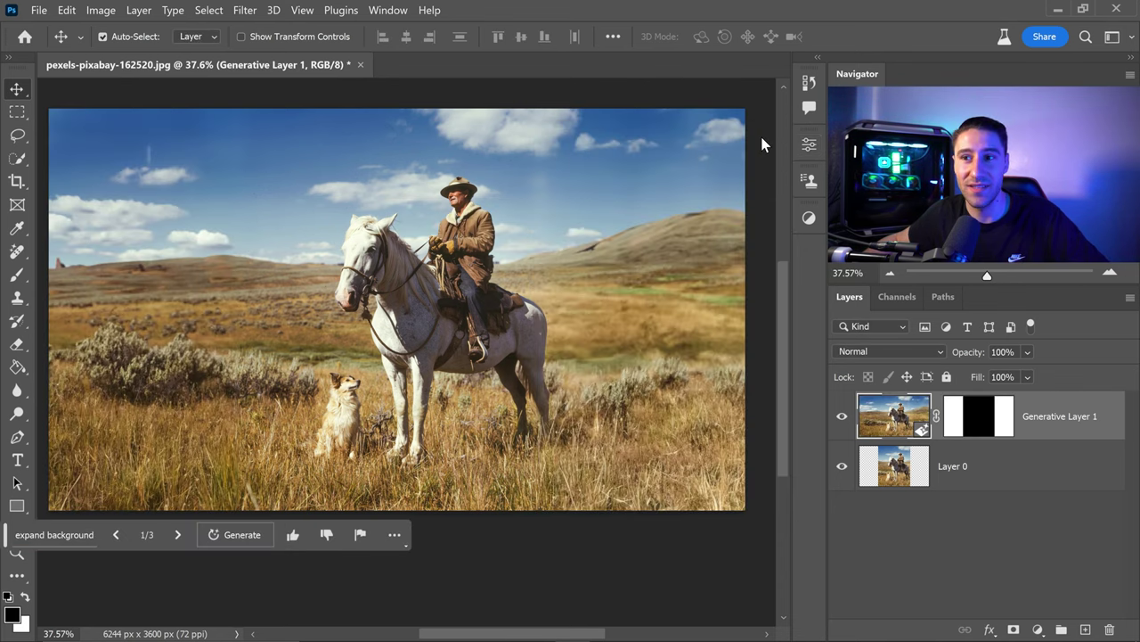
{"action": "scroll", "coordinate": [571, 220], "scroll_direction": "down", "scroll_amount": 1}
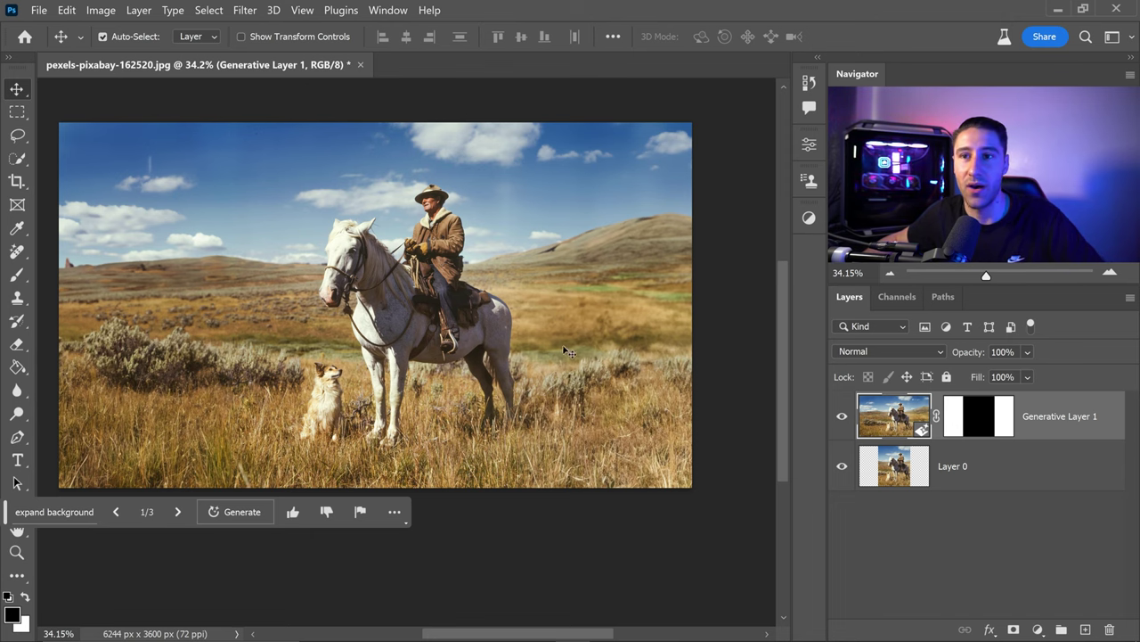
{"action": "scroll", "coordinate": [216, 173], "scroll_direction": "up", "scroll_amount": 5}
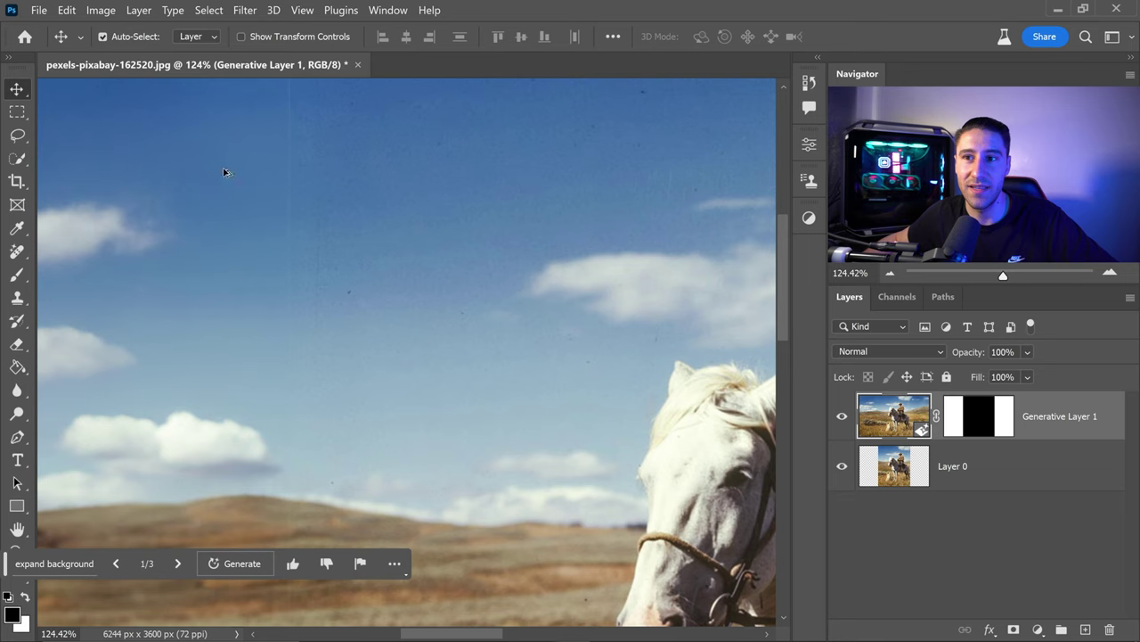
{"action": "scroll", "coordinate": [313, 357], "scroll_direction": "up", "scroll_amount": 3}
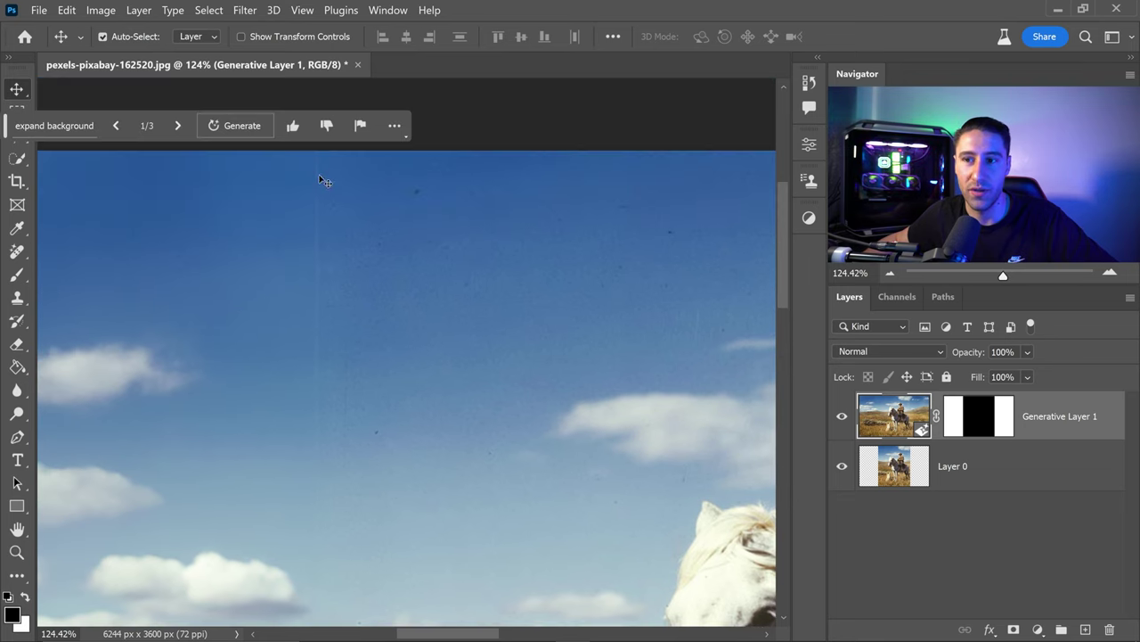
{"action": "scroll", "coordinate": [354, 345], "scroll_direction": "down", "scroll_amount": 4}
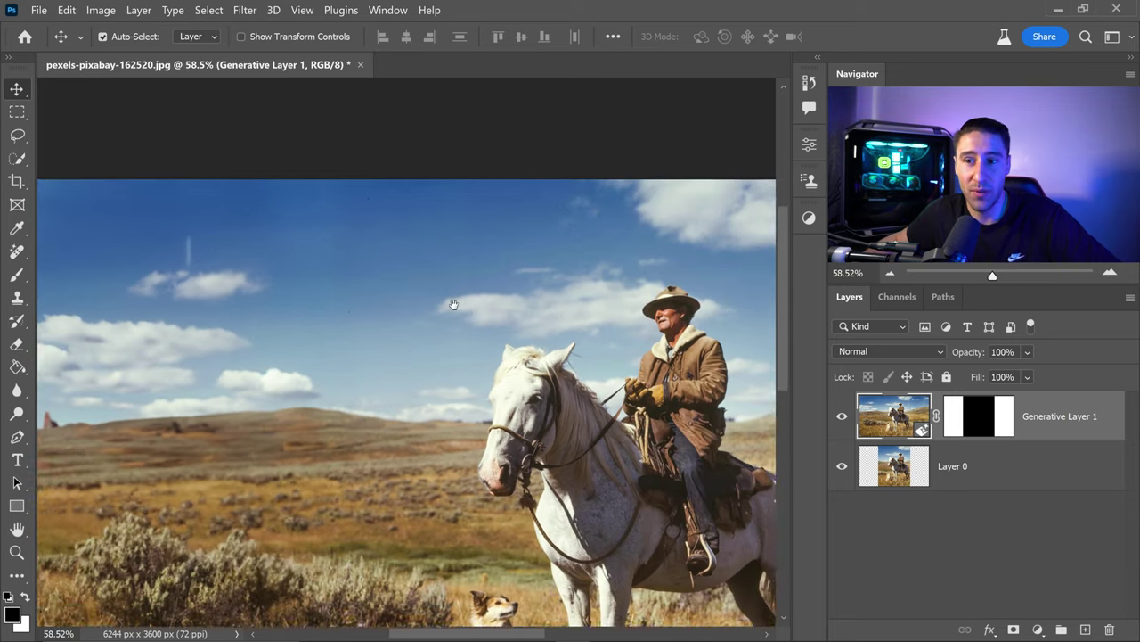
{"action": "left_click_drag", "start_coordinate": [453, 304], "coordinate": [418, 292]}
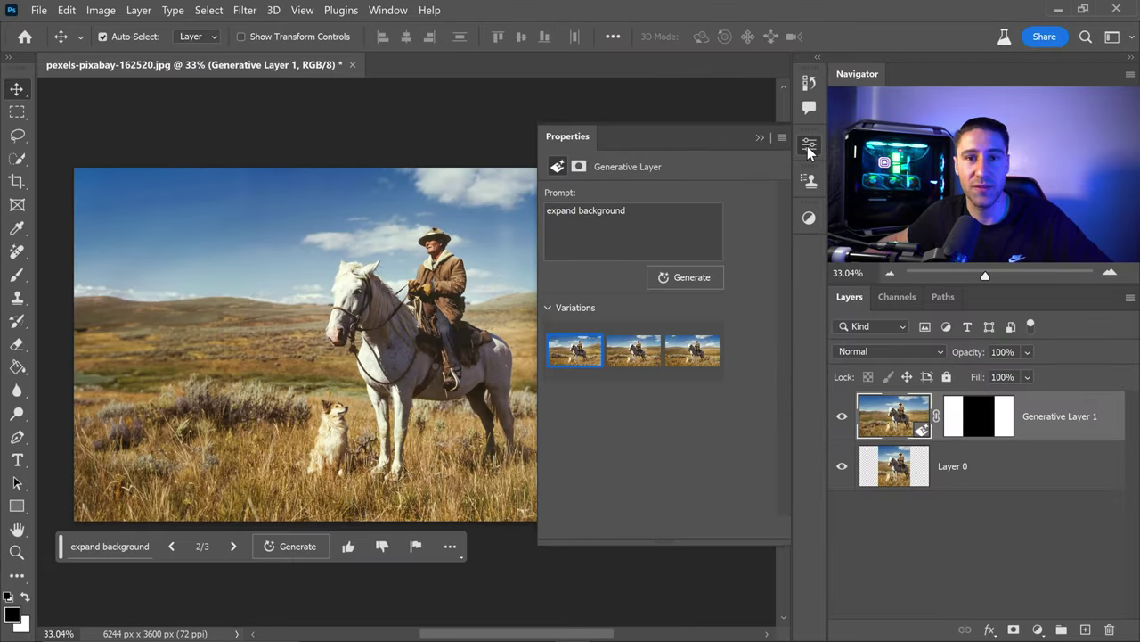
Compare the three Generative Fill variations, keep variation 3/3, and close the layer properties.
{"action": "left_click", "coordinate": [576, 356]}
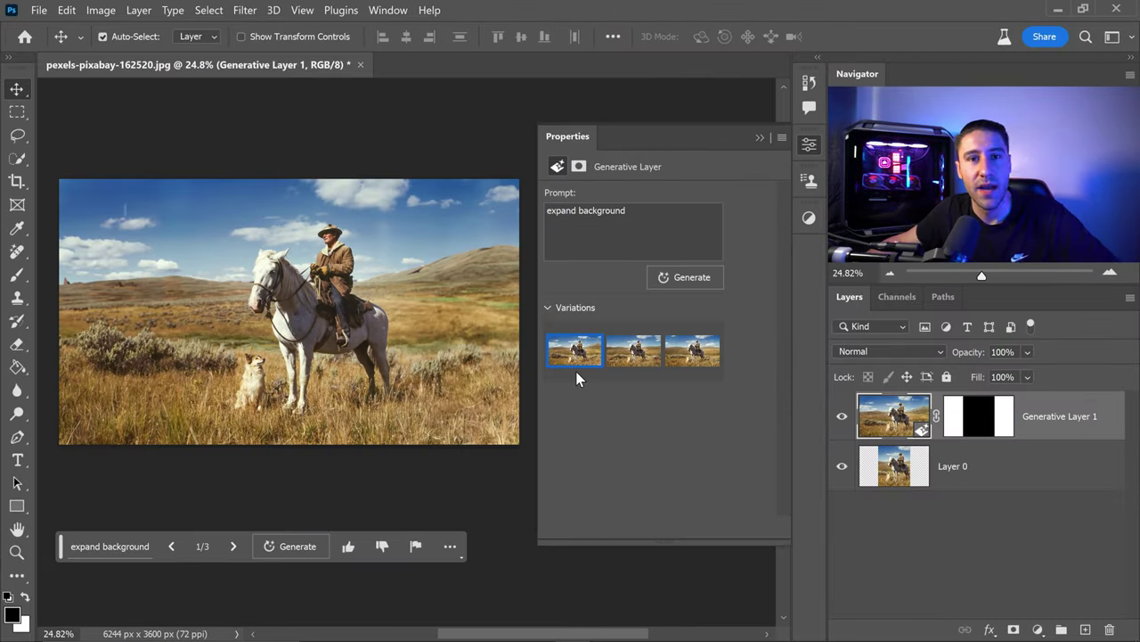
{"action": "left_click", "coordinate": [634, 352]}
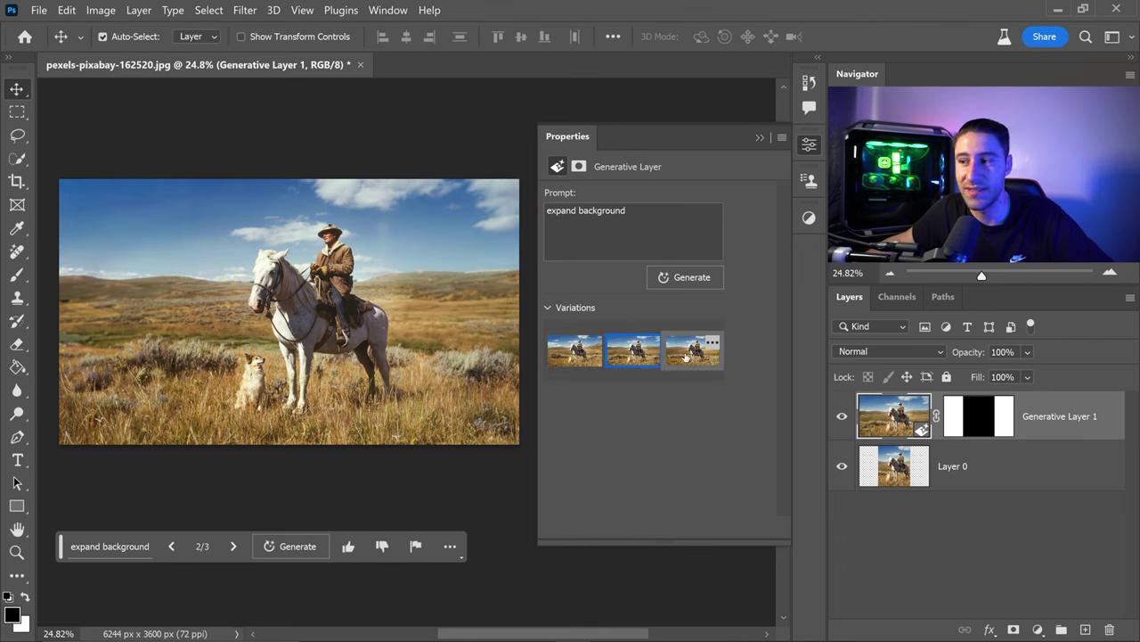
{"action": "left_click", "coordinate": [686, 354]}
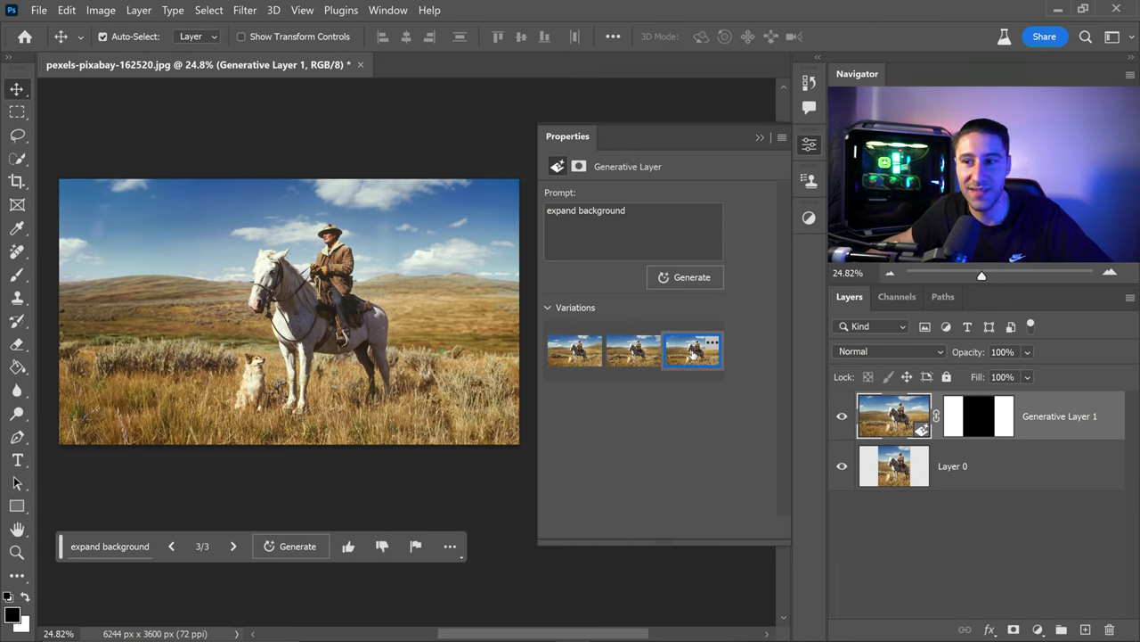
{"action": "left_click", "coordinate": [627, 357]}
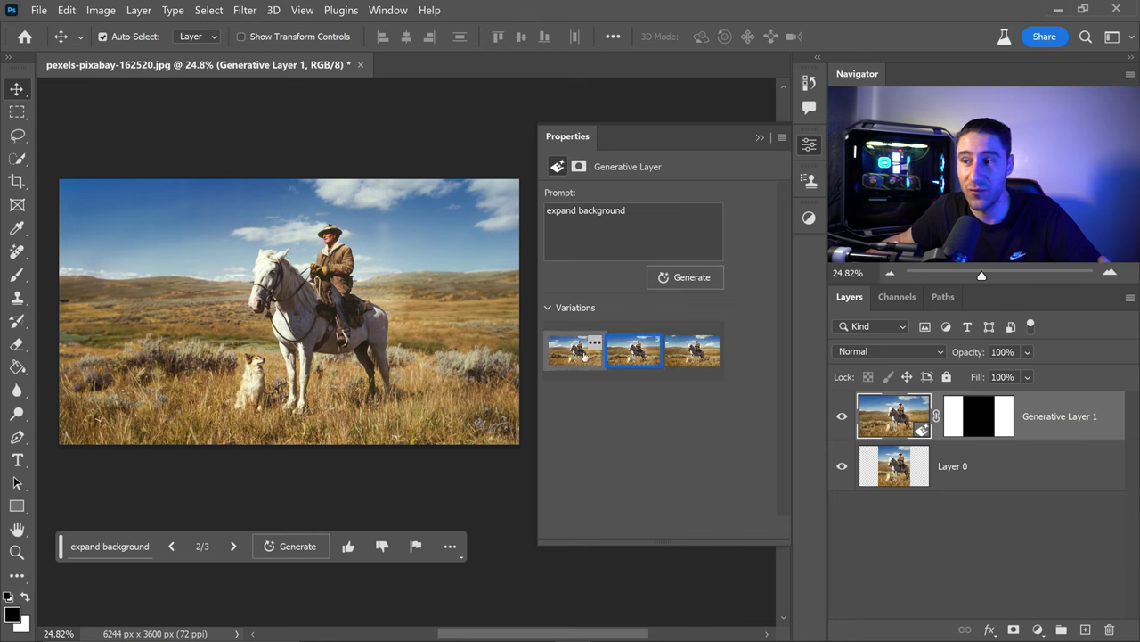
{"action": "left_click", "coordinate": [588, 355]}
{"action": "left_click", "coordinate": [633, 351]}
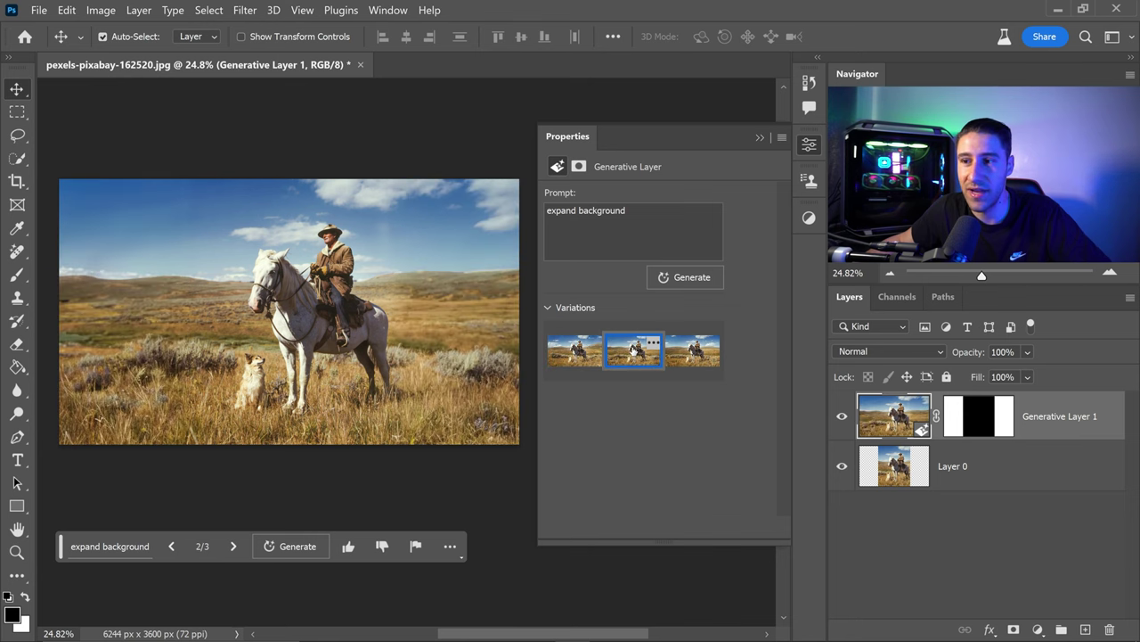
{"action": "left_click", "coordinate": [692, 350]}
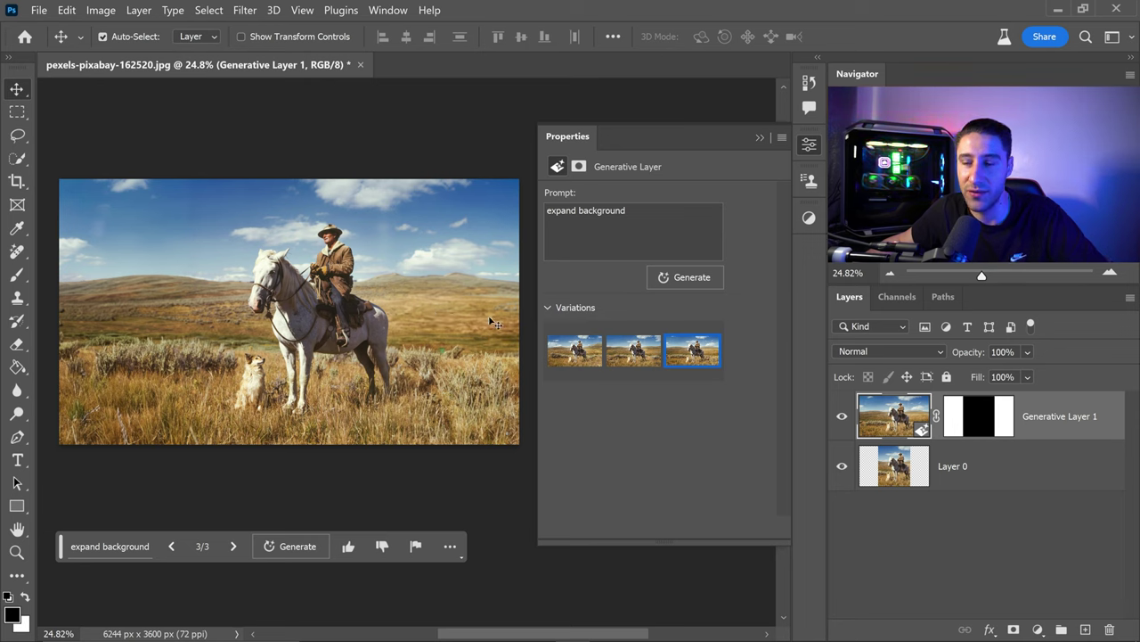
{"action": "left_click", "coordinate": [624, 357]}
{"action": "left_click", "coordinate": [687, 350]}
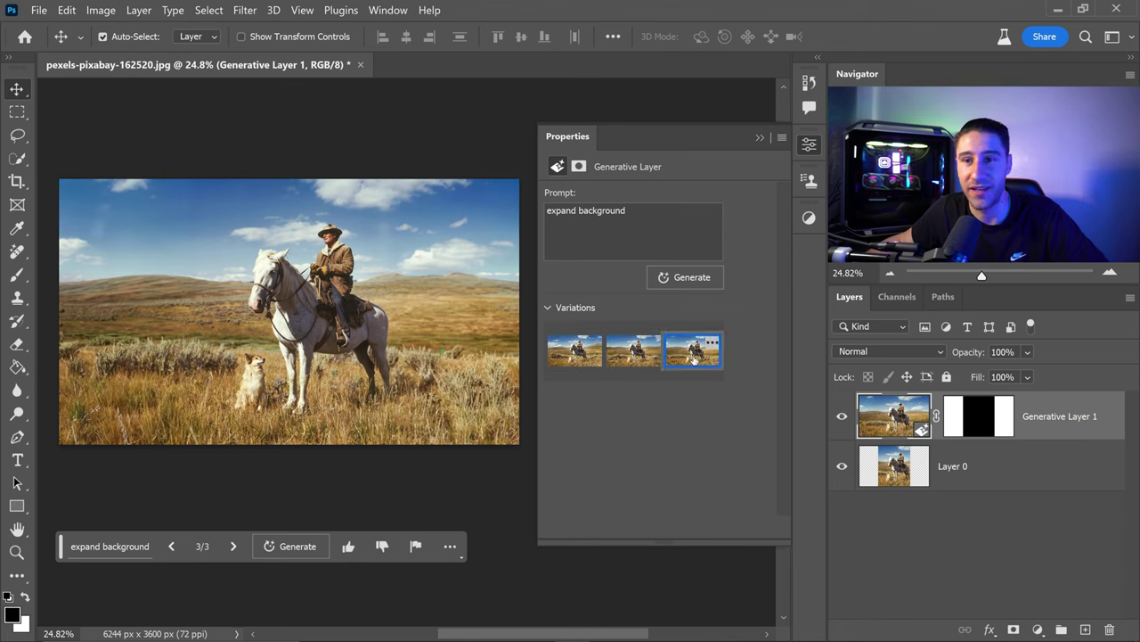
{"action": "left_click", "coordinate": [760, 140]}
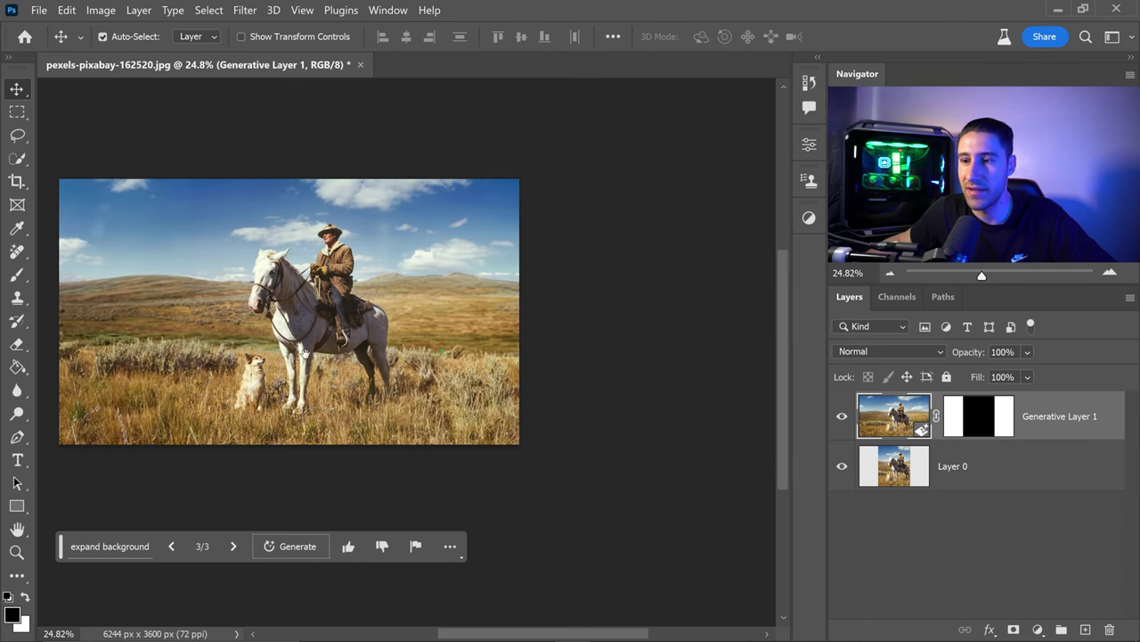
{"action": "scroll", "coordinate": [346, 320], "scroll_direction": "left", "scroll_amount": 3}
{"action": "scroll", "coordinate": [346, 320], "scroll_direction": "up", "scroll_amount": 1}
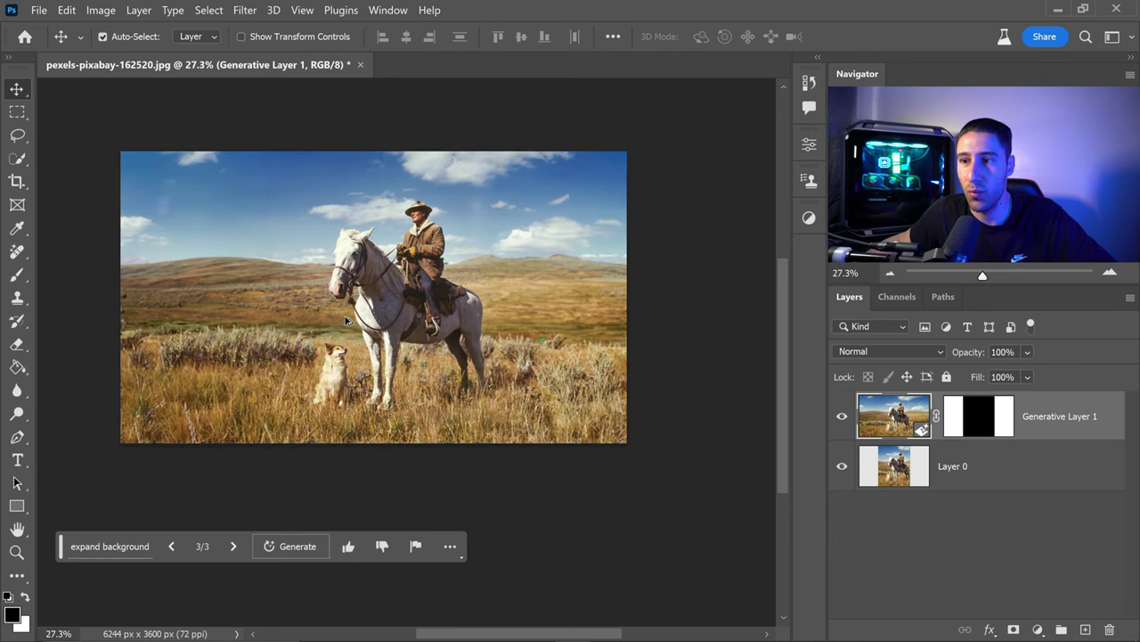
{"action": "left_click", "coordinate": [981, 415]}
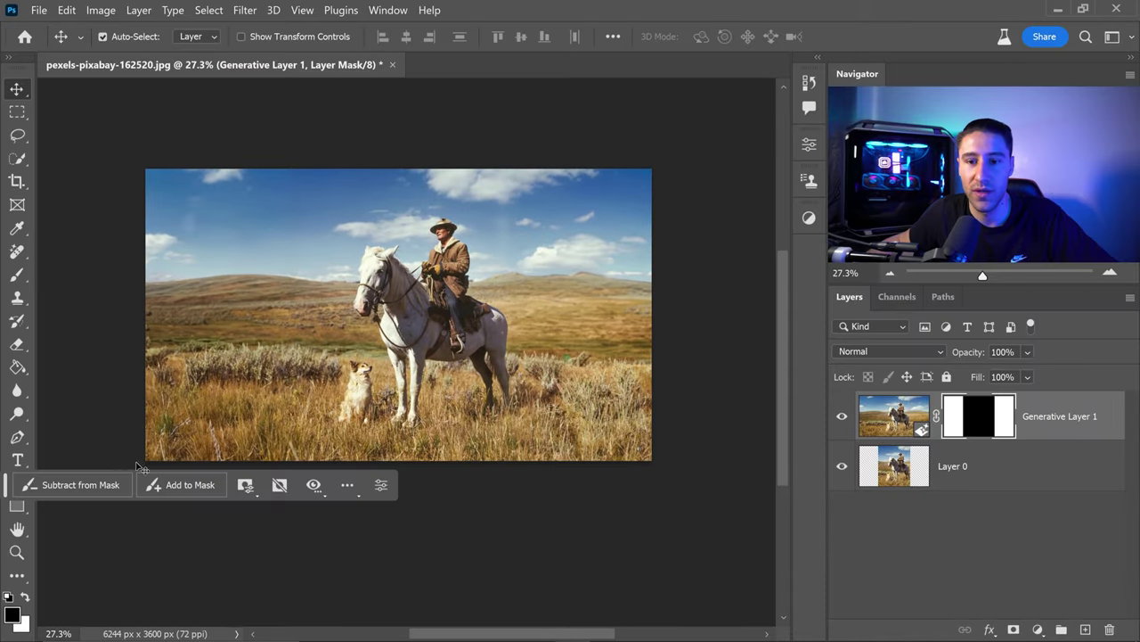
{"action": "left_click", "coordinate": [102, 486]}
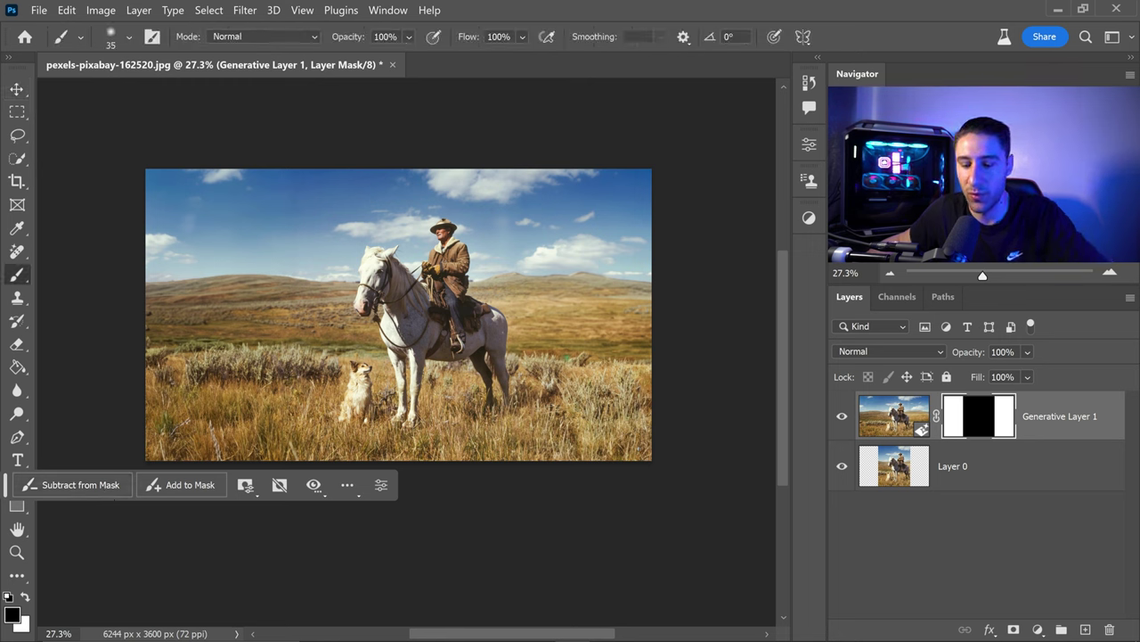
{"action": "key", "text": "bracketright"}
{"action": "mouse_move", "coordinate": [594, 288]}
{"action": "left_mouse_down"}
{"action": "mouse_move", "coordinate": [530, 271]}
{"action": "mouse_move", "coordinate": [632, 263]}
{"action": "mouse_move", "coordinate": [544, 322]}
{"action": "left_mouse_up"}
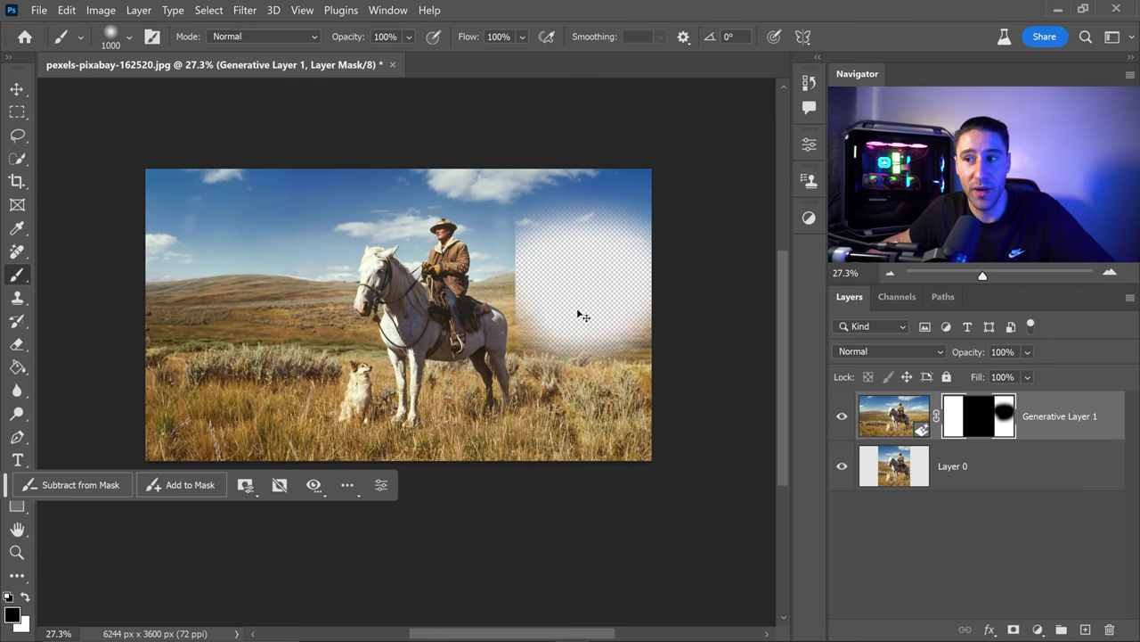
{"action": "key", "text": "ctrl+z"}
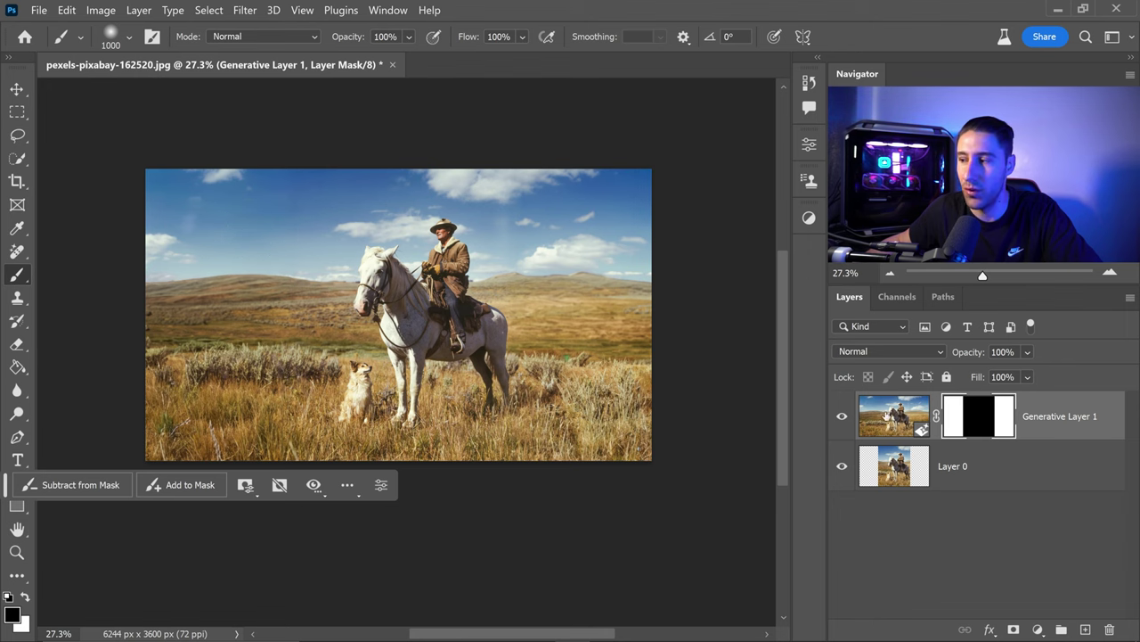
Duplicate Generative Layer 1, switch the copy to variation 2, and paint its mask over the right sky.
{"action": "key", "text": "ctrl+2"}
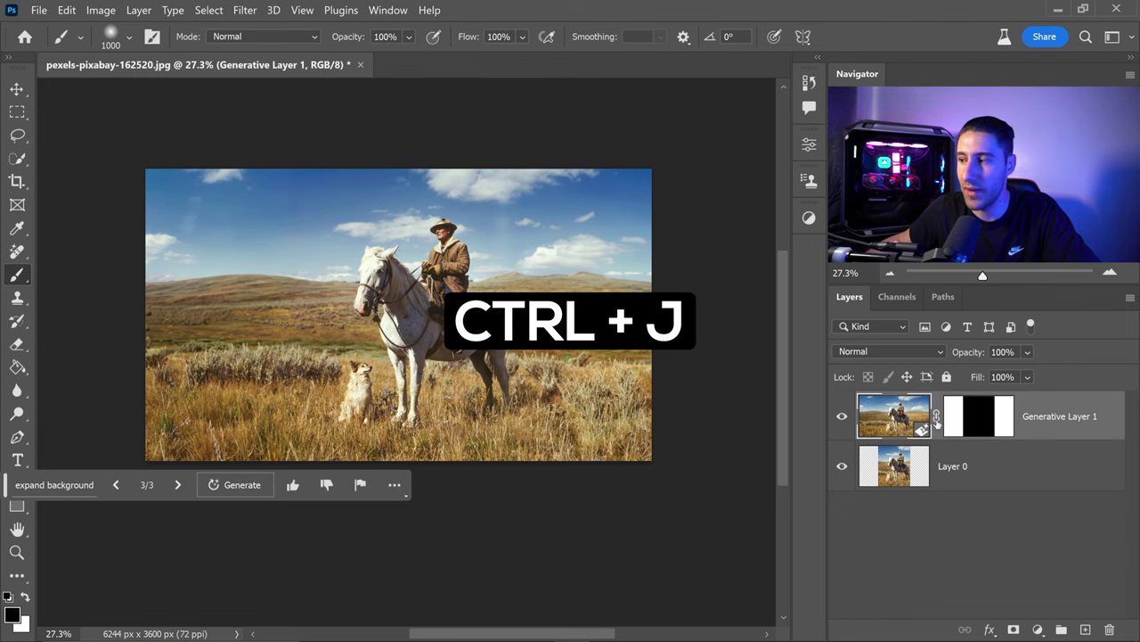
{"action": "key", "text": "ctrl+j"}
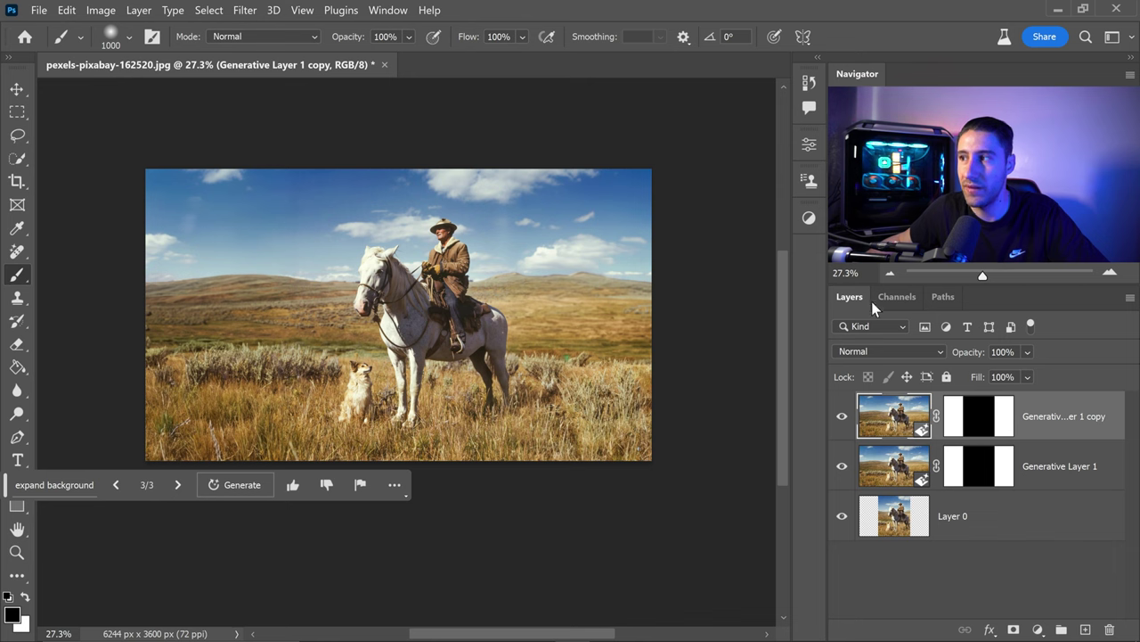
{"action": "left_click", "coordinate": [809, 145]}
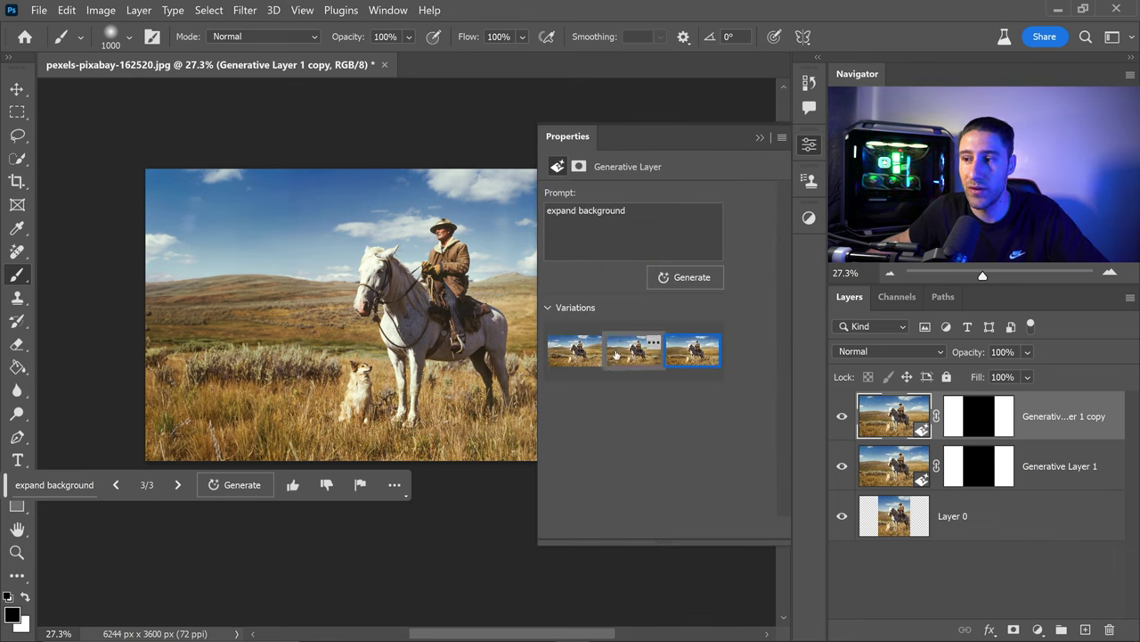
{"action": "left_click", "coordinate": [759, 137]}
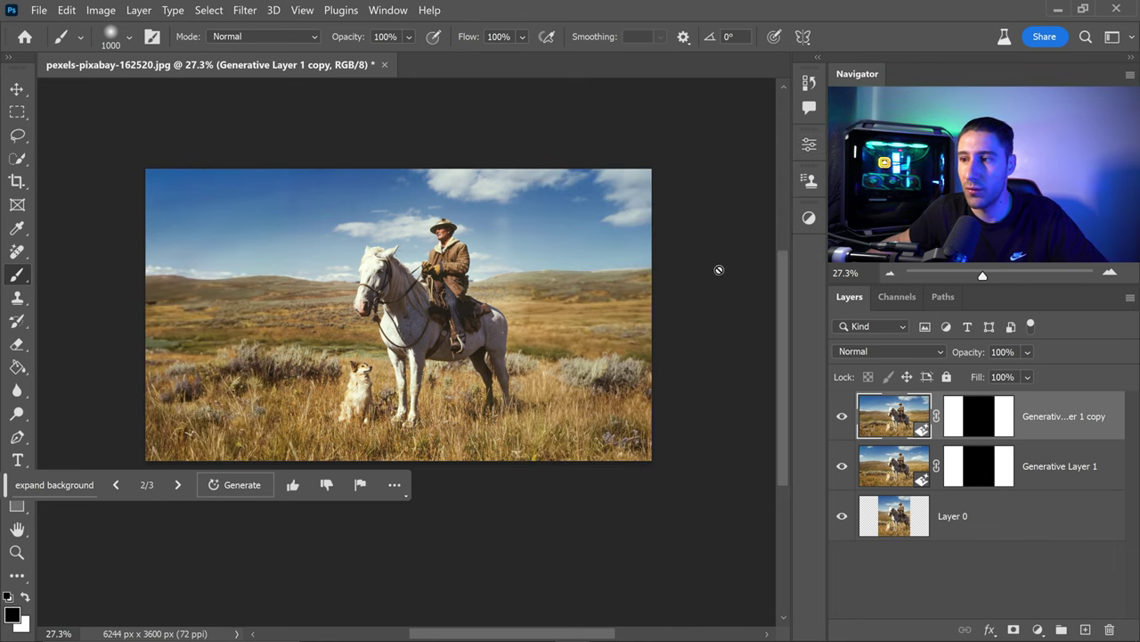
{"action": "left_click", "coordinate": [980, 419]}
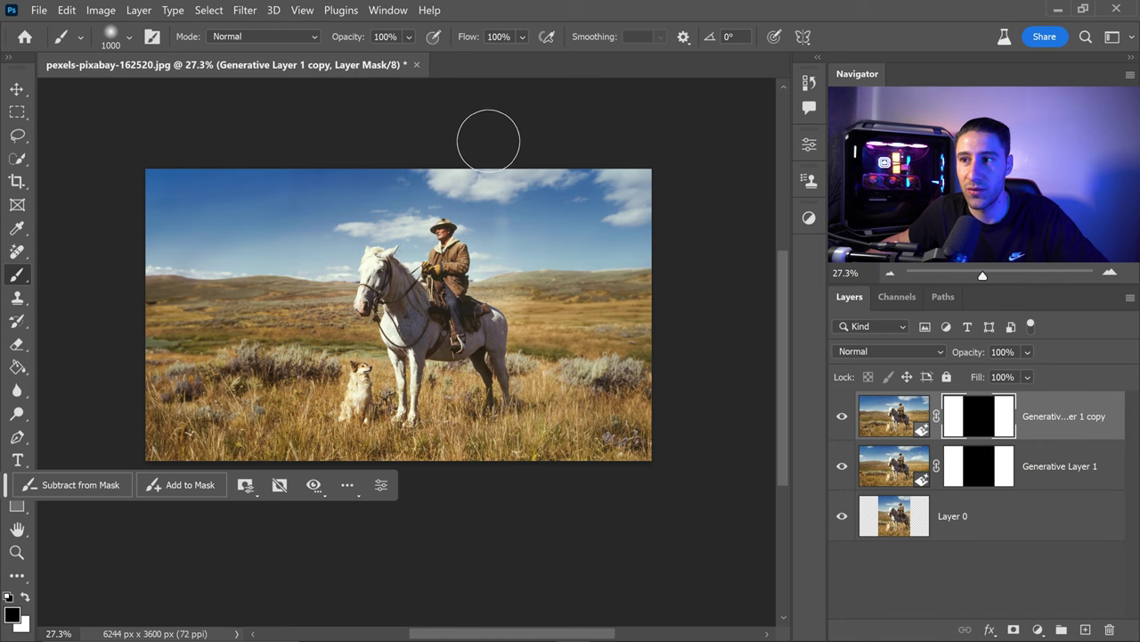
{"action": "mouse_move", "coordinate": [500, 190]}
{"action": "left_mouse_down"}
{"action": "mouse_move", "coordinate": [510, 346]}
{"action": "mouse_move", "coordinate": [552, 155]}
{"action": "mouse_move", "coordinate": [564, 329]}
{"action": "mouse_move", "coordinate": [579, 322]}
{"action": "mouse_move", "coordinate": [589, 144]}
{"action": "mouse_move", "coordinate": [596, 308]}
{"action": "mouse_move", "coordinate": [620, 310]}
{"action": "mouse_move", "coordinate": [623, 148]}
{"action": "mouse_move", "coordinate": [632, 372]}
{"action": "mouse_move", "coordinate": [640, 167]}
{"action": "mouse_move", "coordinate": [638, 477]}
{"action": "mouse_move", "coordinate": [644, 424]}
{"action": "mouse_move", "coordinate": [586, 304]}
{"action": "mouse_move", "coordinate": [581, 457]}
{"action": "mouse_move", "coordinate": [555, 331]}
{"action": "mouse_move", "coordinate": [532, 380]}
{"action": "mouse_move", "coordinate": [526, 347]}
{"action": "mouse_move", "coordinate": [555, 379]}
{"action": "left_mouse_up"}
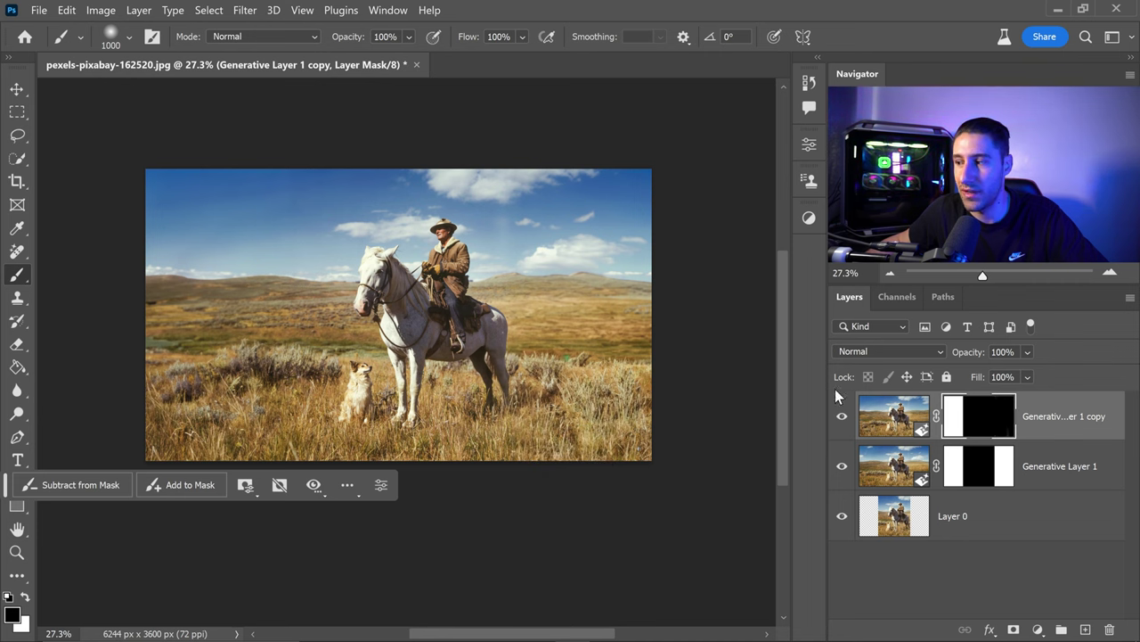